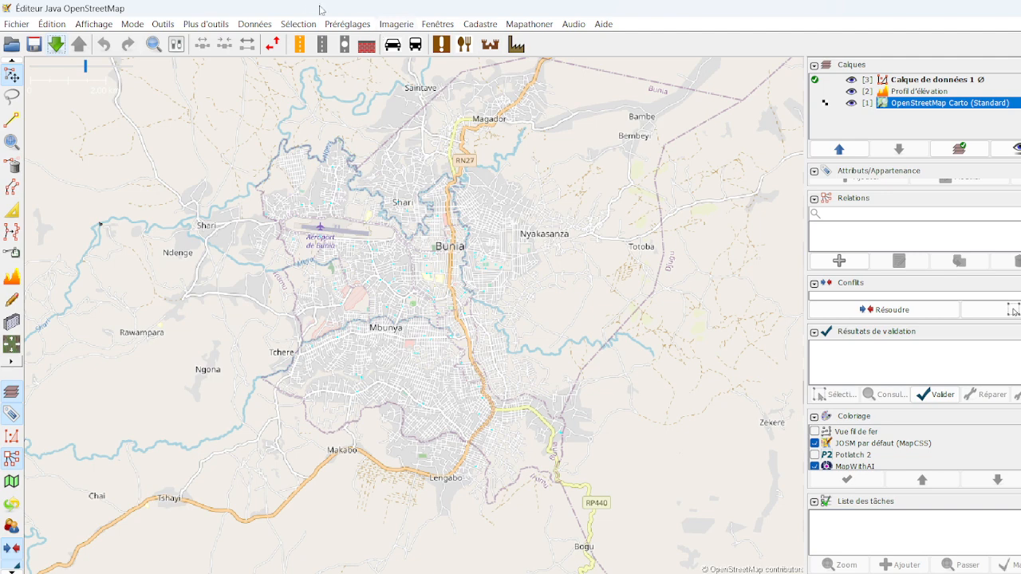
pyautogui.click(56, 45)
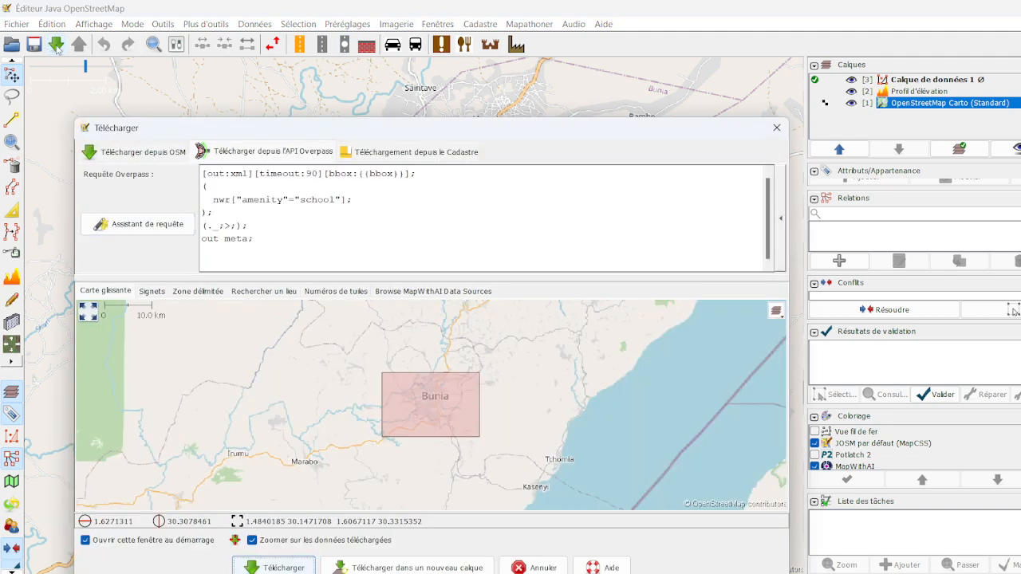
pyautogui.click(143, 227)
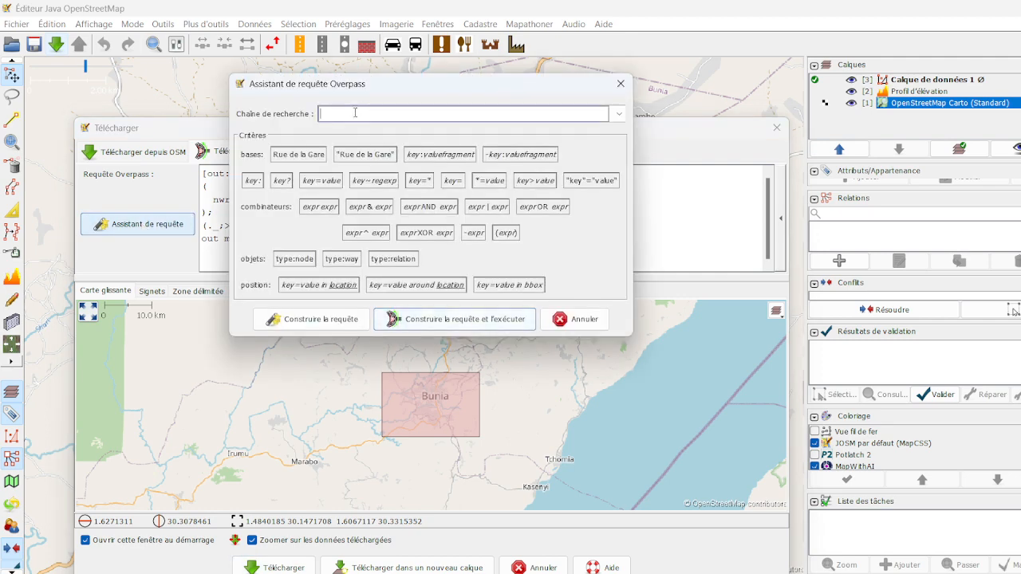
pyautogui.click(355, 112)
pyautogui.write('a')
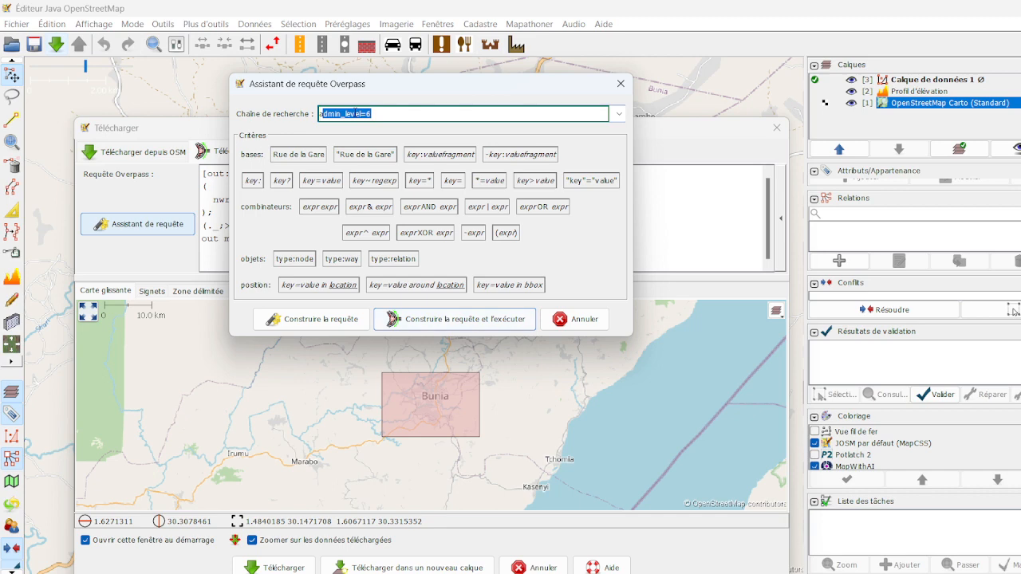
pyautogui.write('m')
pyautogui.click(390, 117)
pyautogui.press('BackSpace')
pyautogui.press('BackSpace')
pyautogui.press('BackSpace')
pyautogui.press('BackSpace')
pyautogui.press('BackSpace')
pyautogui.press('BackSpace')
pyautogui.write('school')
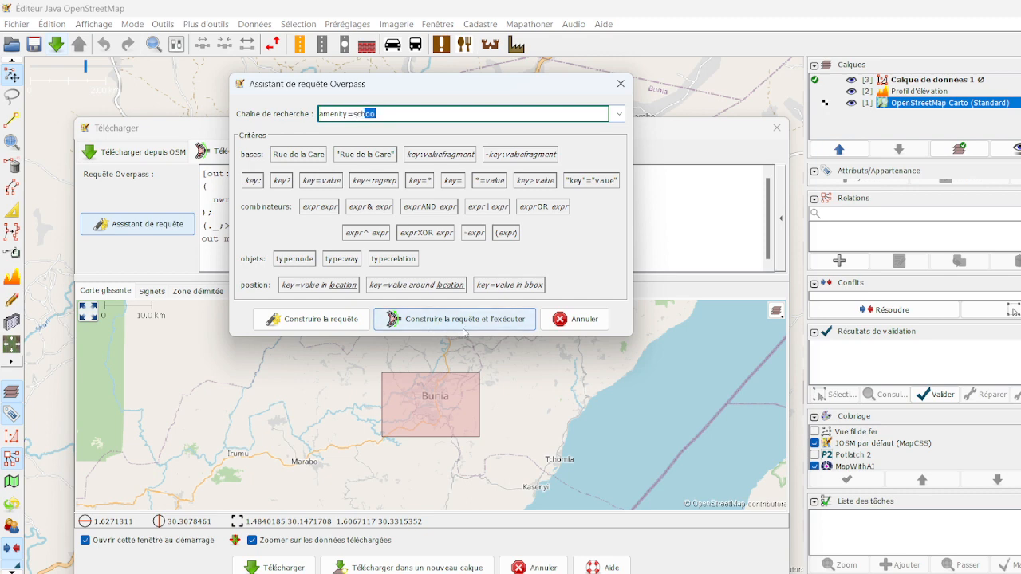
pyautogui.click(620, 83)
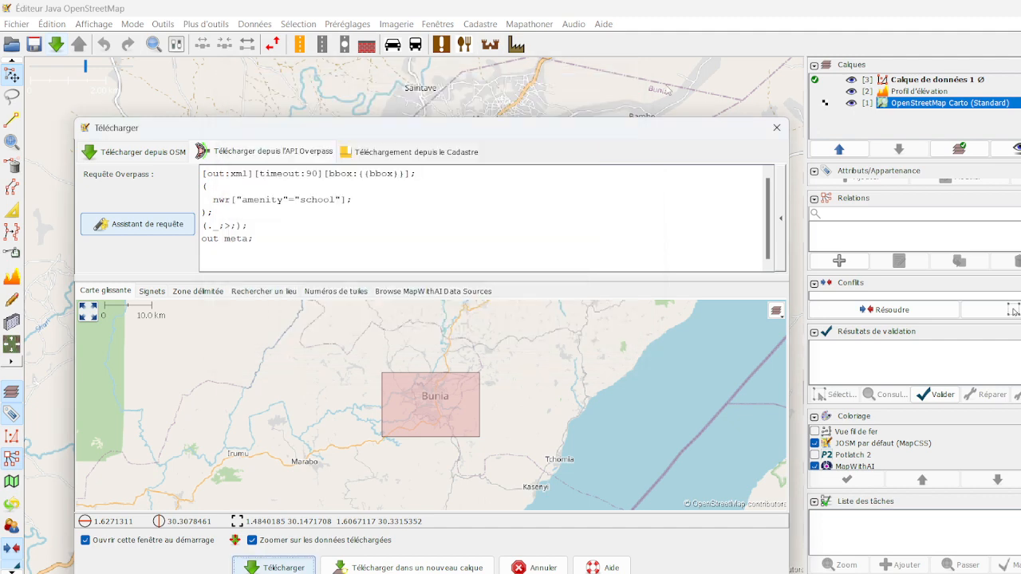
pyautogui.click(776, 127)
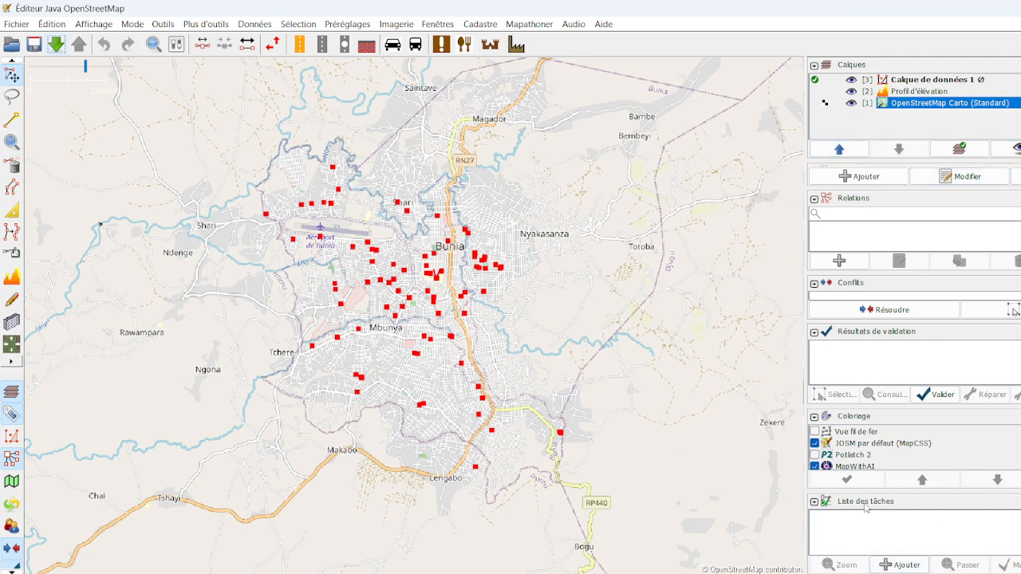
# Add all the selected school objects around Bunia to the to-do list and clear the selection.
pyautogui.click(908, 565)
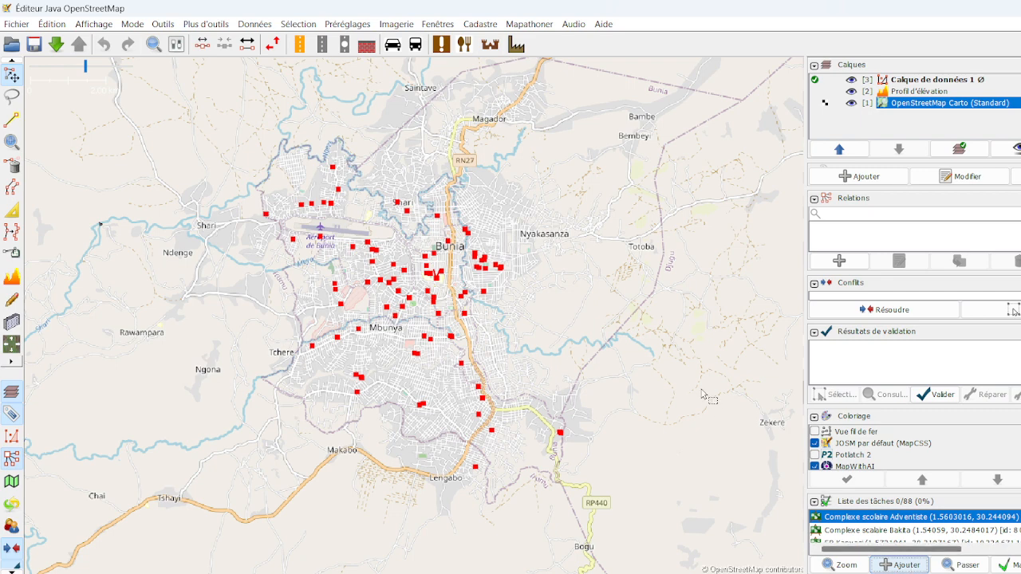
pyautogui.click(676, 365)
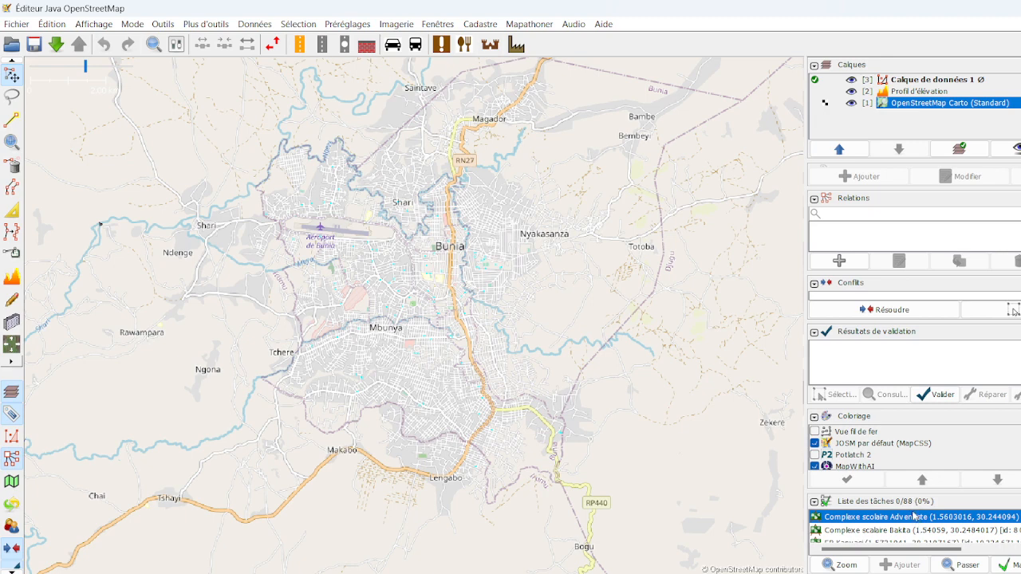
# Zoom to the to-do item Complexe scolaire Adventiste and enlarge the attributes area to show its tags.
pyautogui.doubleClick(863, 521)
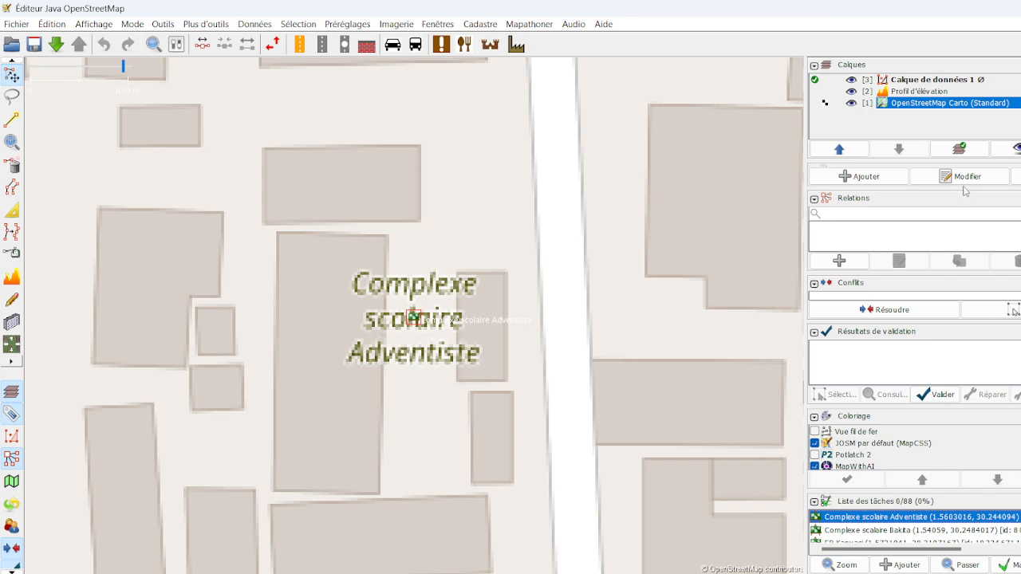
pyautogui.moveTo(967, 191); pyautogui.dragTo(985, 273)
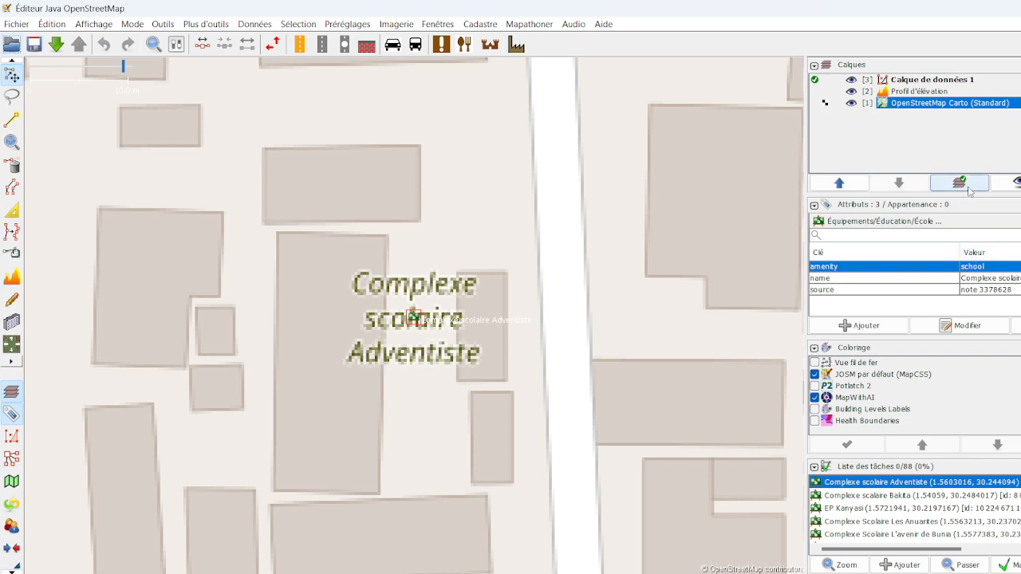
pyautogui.moveTo(967, 196); pyautogui.dragTo(956, 120)
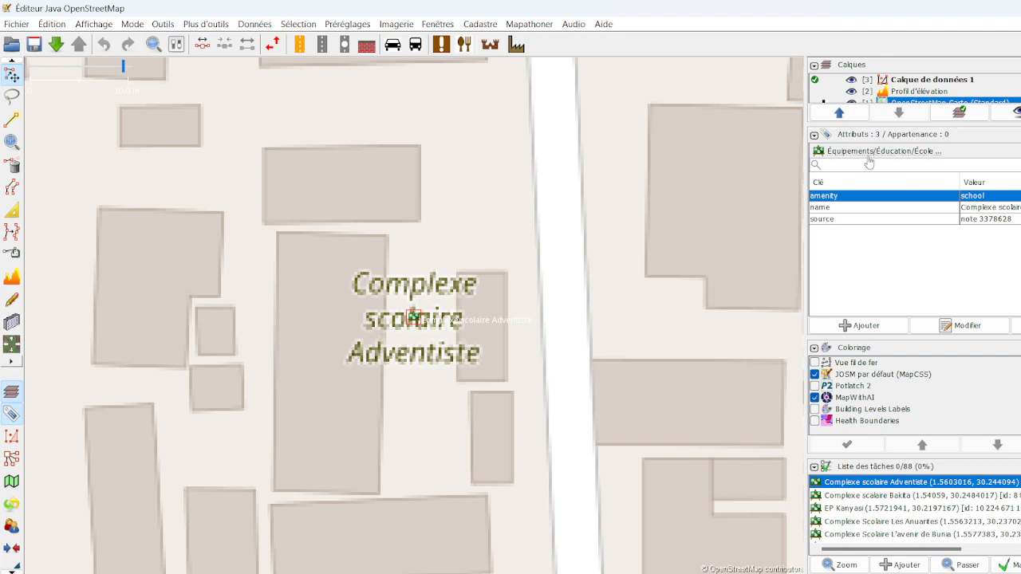
# Add the tag addr:city with the value Bunia to the Complexe scolaire Adventiste school.
pyautogui.click(861, 326)
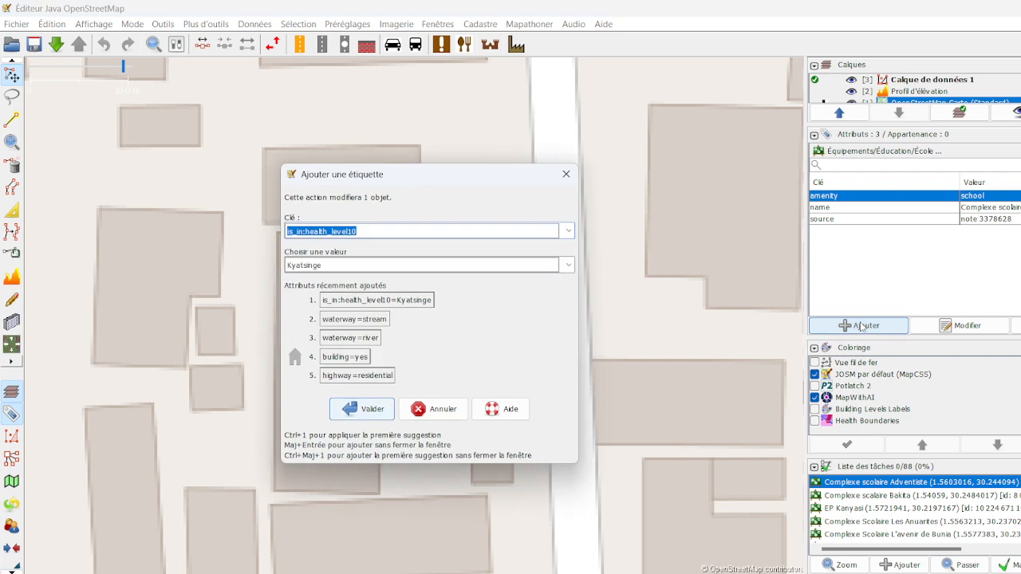
pyautogui.write('a')
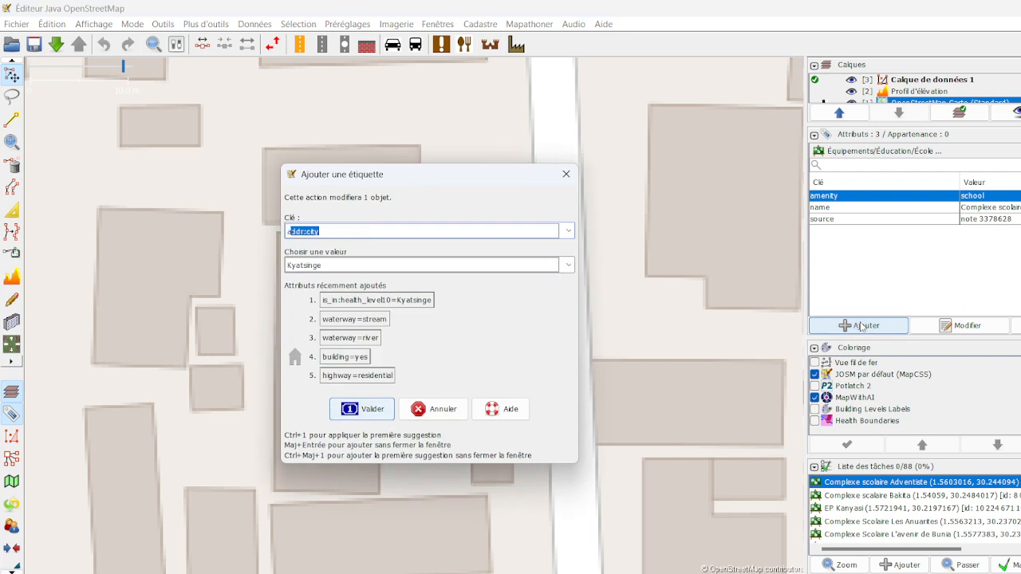
pyautogui.write('dr')
pyautogui.press('BackSpace')
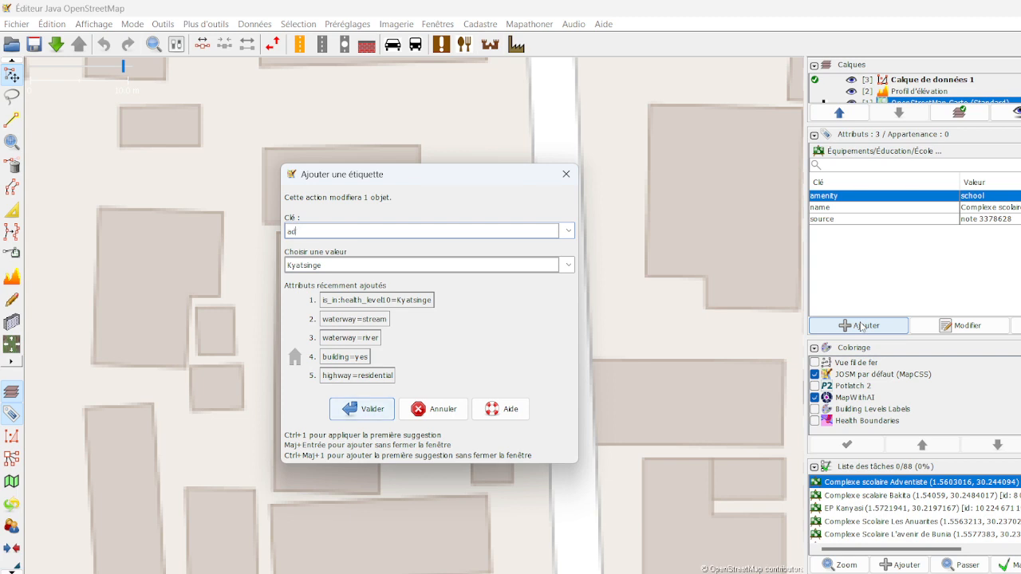
pyautogui.write('dr:city')
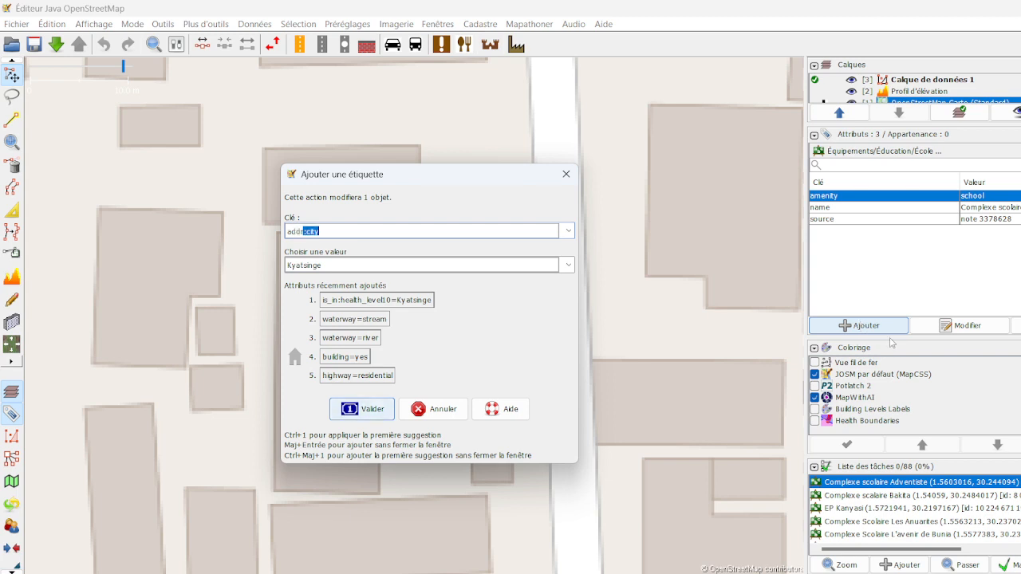
pyautogui.click(486, 267)
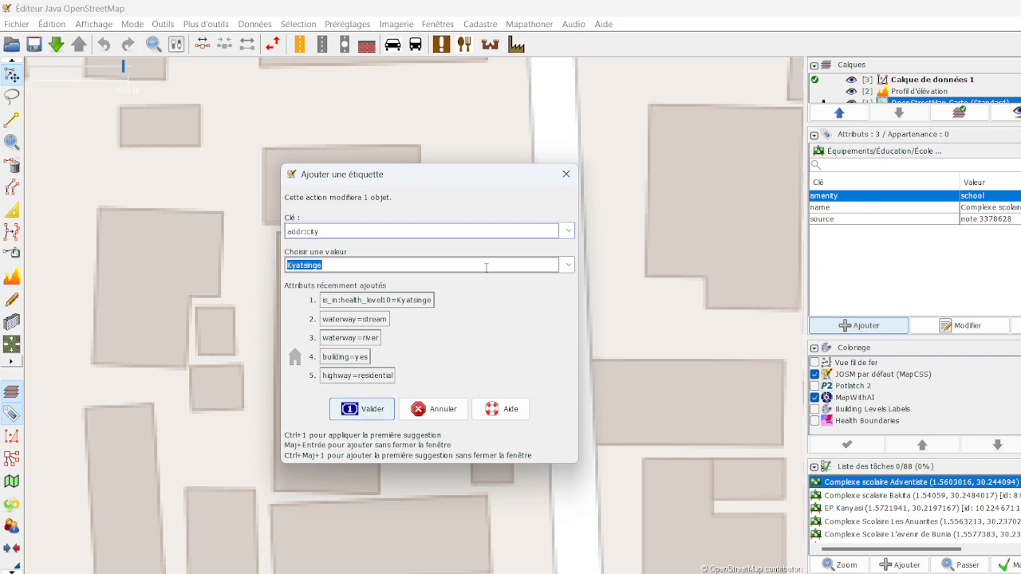
pyautogui.write('Bunia')
pyautogui.press('End')
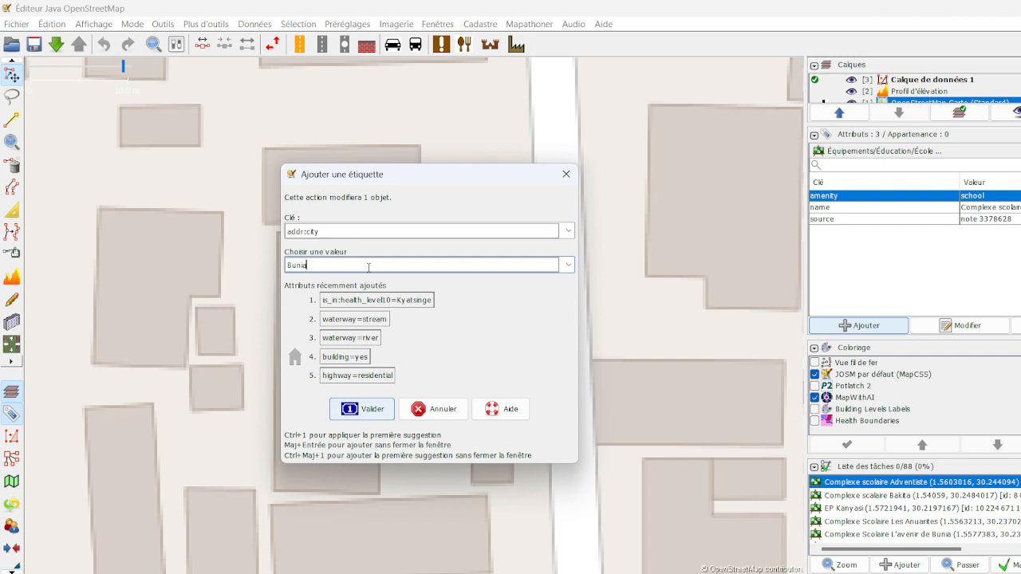
pyautogui.click(383, 409)
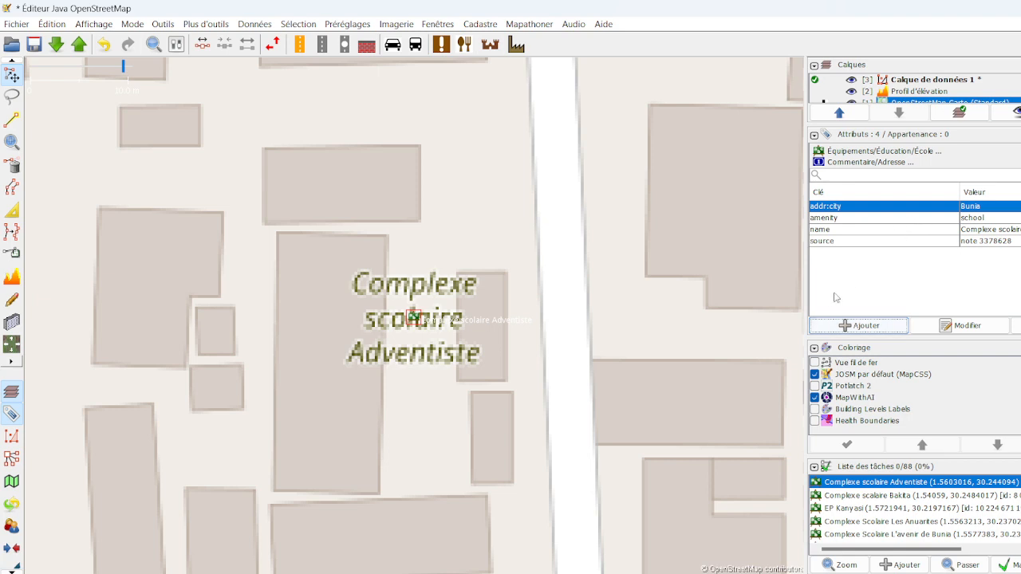
pyautogui.click(843, 325)
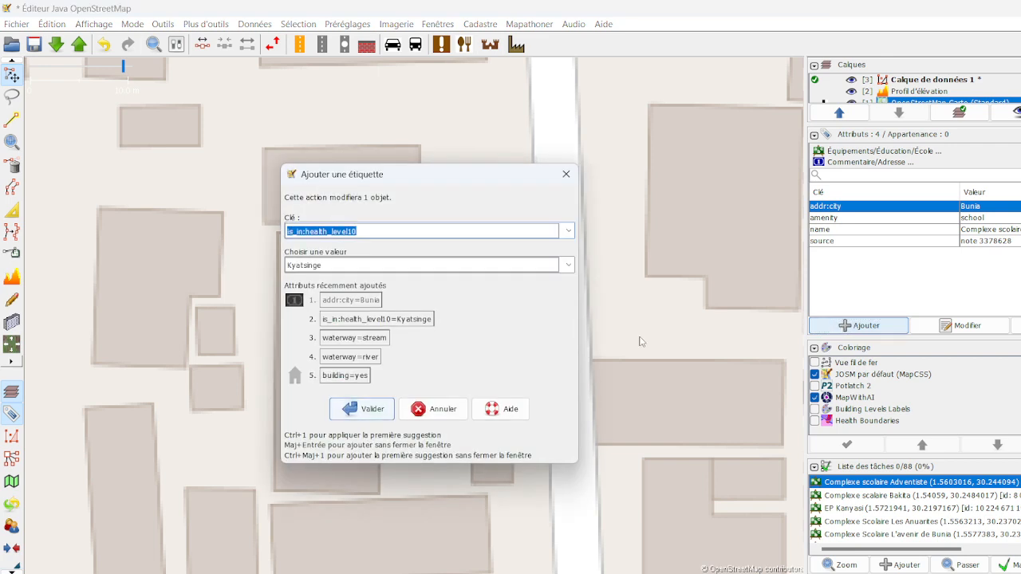
pyautogui.write('s')
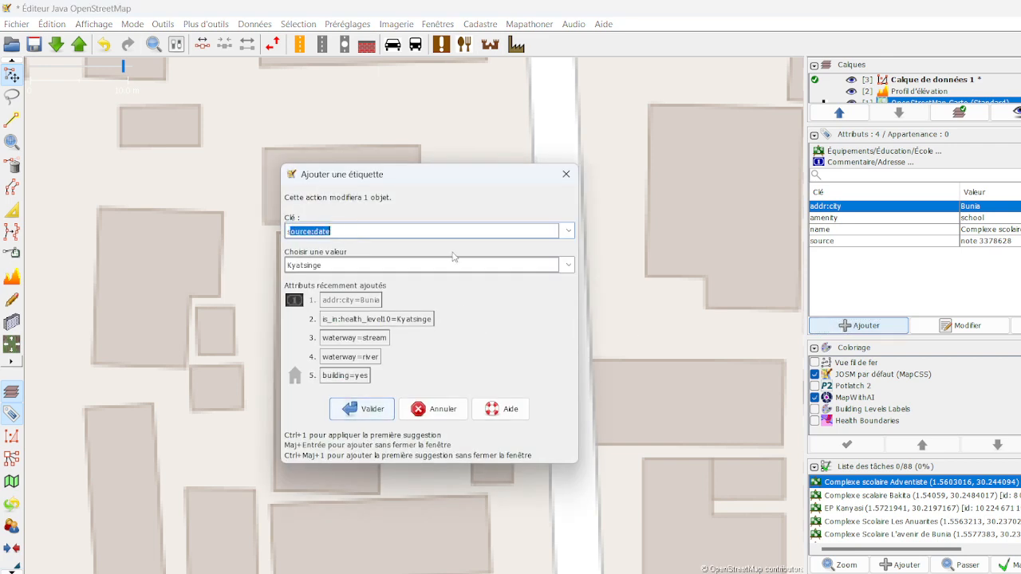
pyautogui.write('ource')
pyautogui.write(':')
pyautogui.write('am')
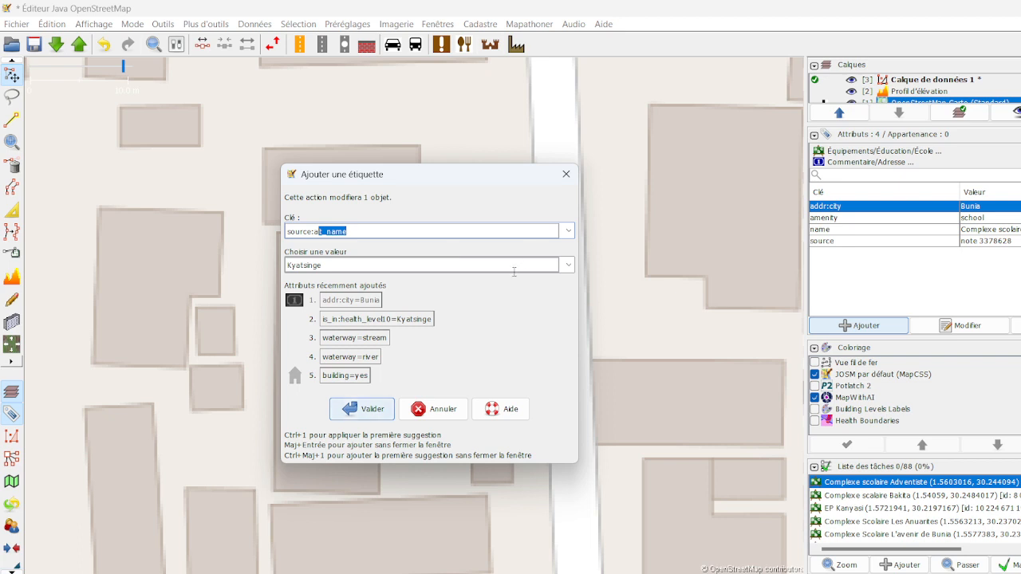
pyautogui.press('Tab')
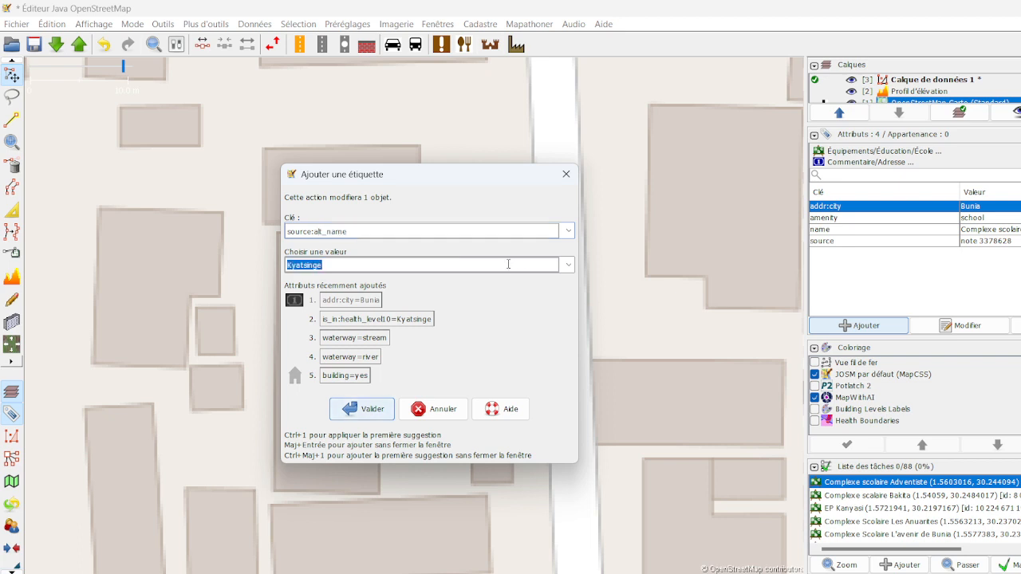
pyautogui.click(400, 262)
pyautogui.click(564, 175)
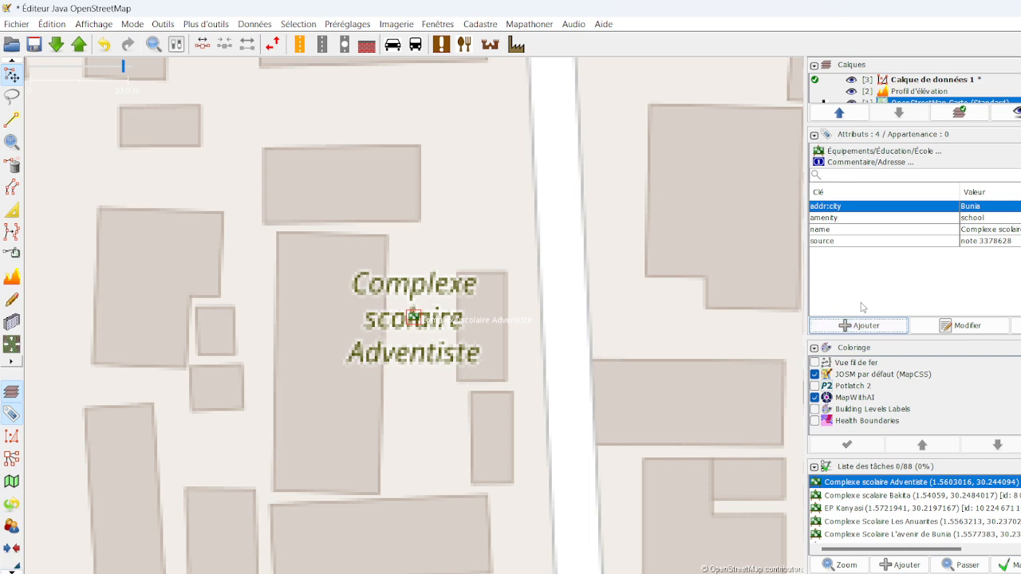
pyautogui.click(855, 328)
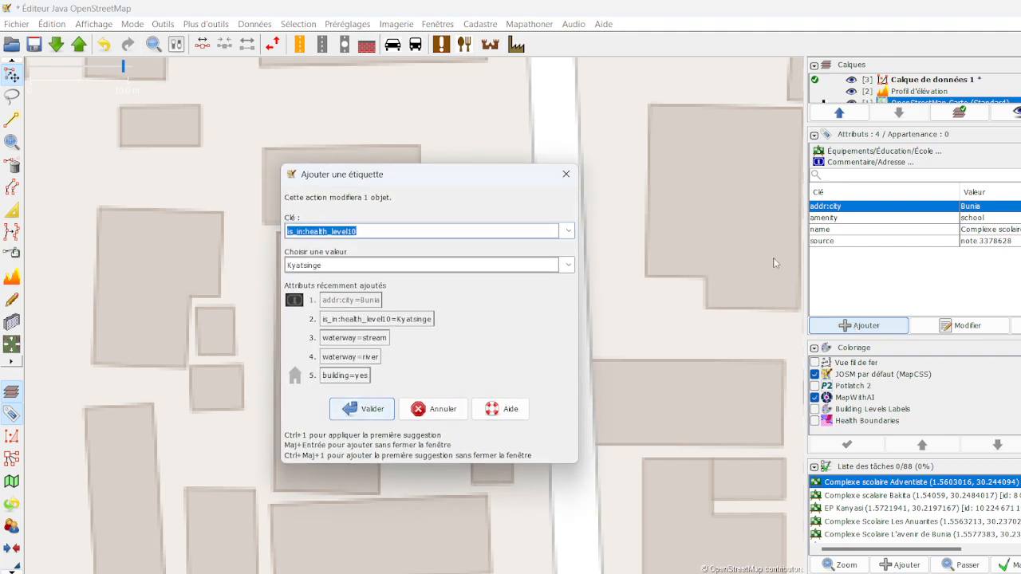
pyautogui.write('alt_name')
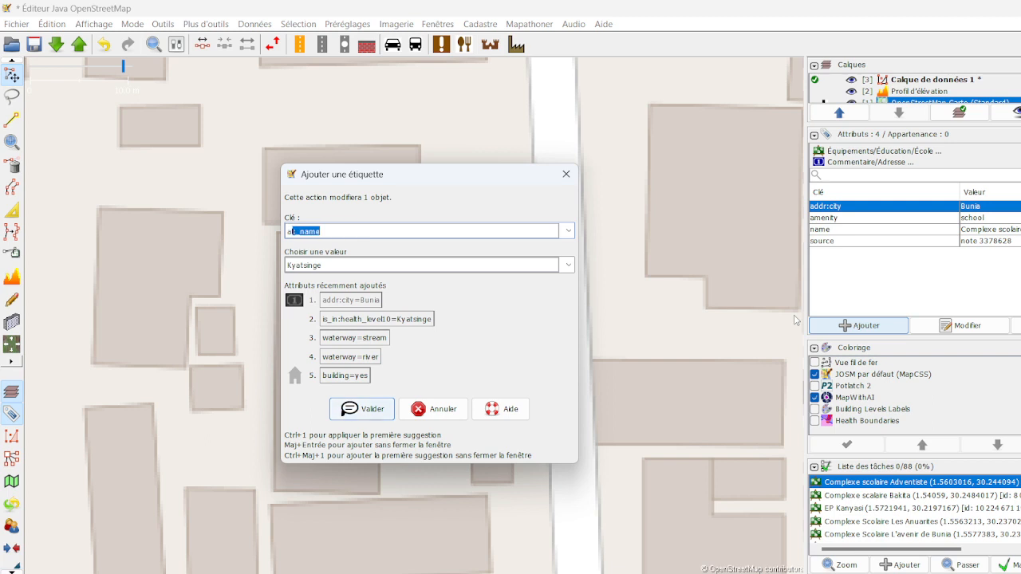
pyautogui.click(472, 269)
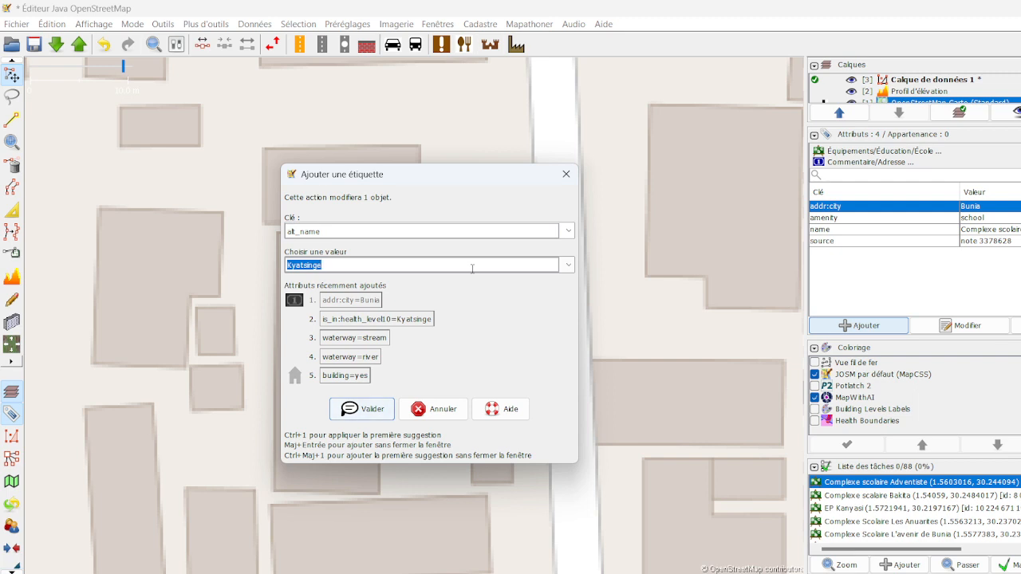
pyautogui.click(565, 174)
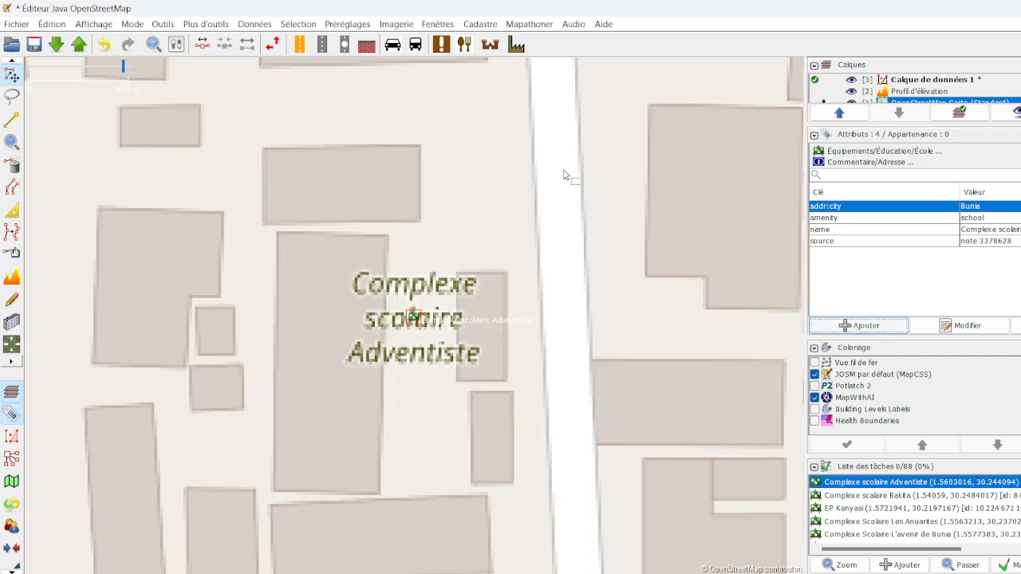
# Enter a new tag for the Adventiste school with the key operator:type and the value convention.
pyautogui.click(865, 325)
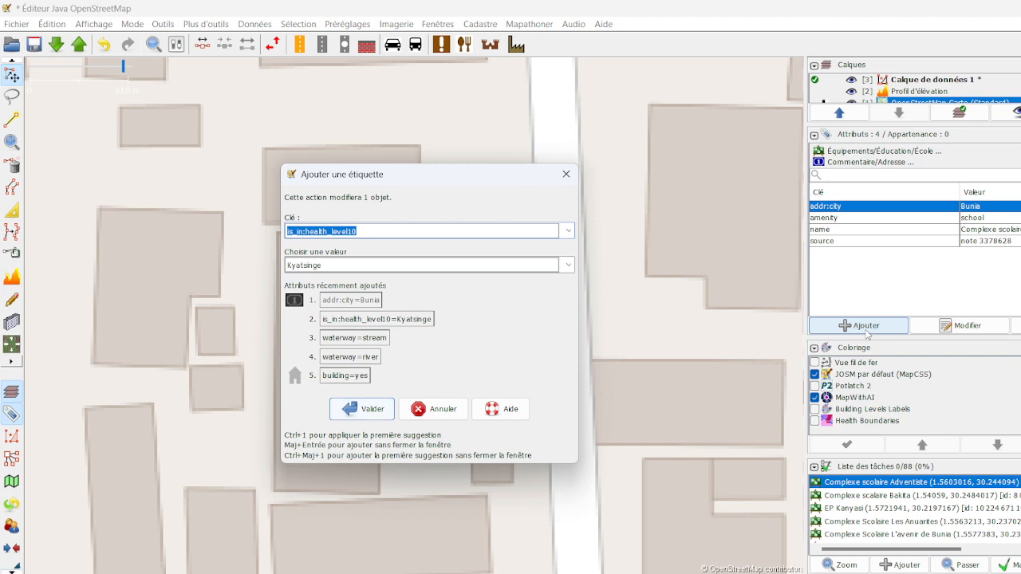
pyautogui.write('opo')
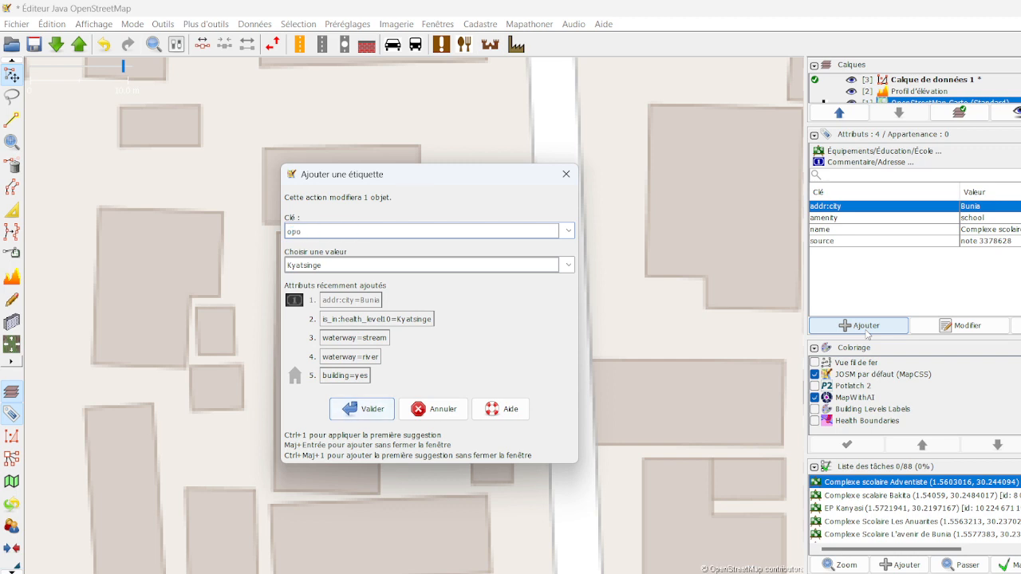
pyautogui.press('BackSpace')
pyautogui.write('erator:type')
pyautogui.click(357, 265)
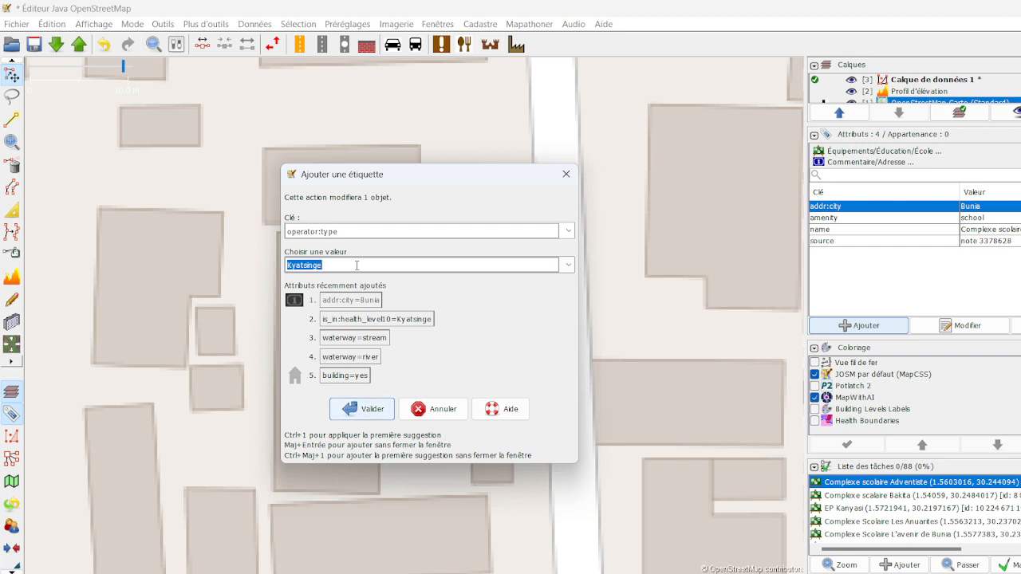
pyautogui.write('conves')
pyautogui.press('BackSpace')
pyautogui.write('ntion')
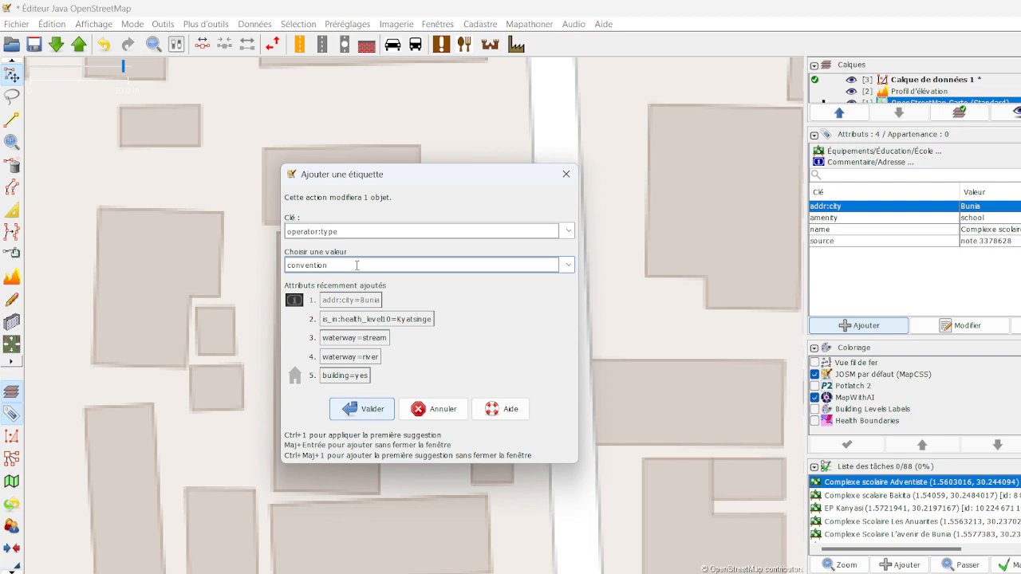